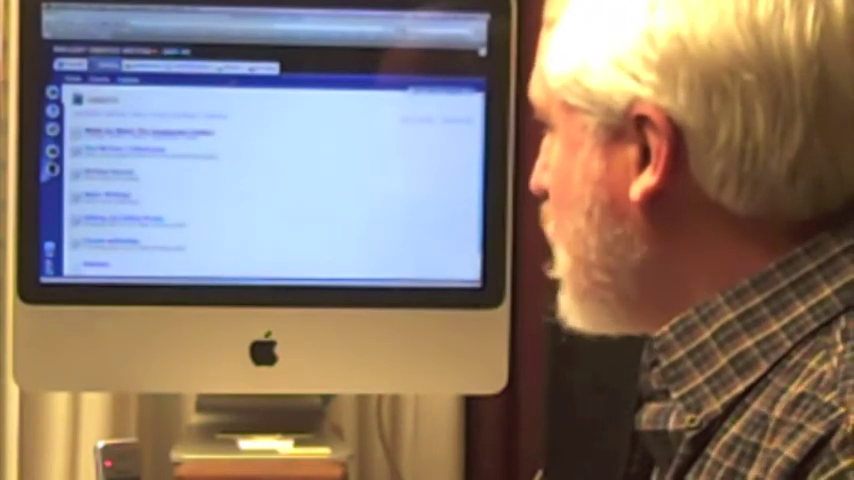
{"action": "left_click", "coordinate": [150, 130]}
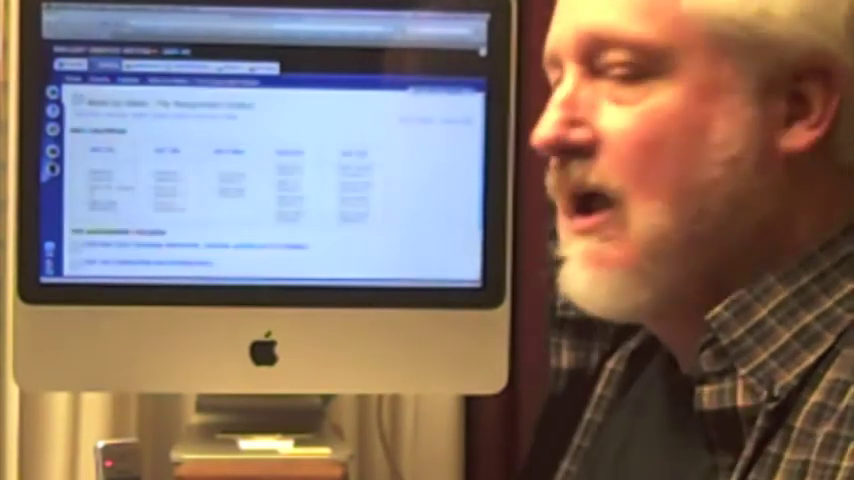